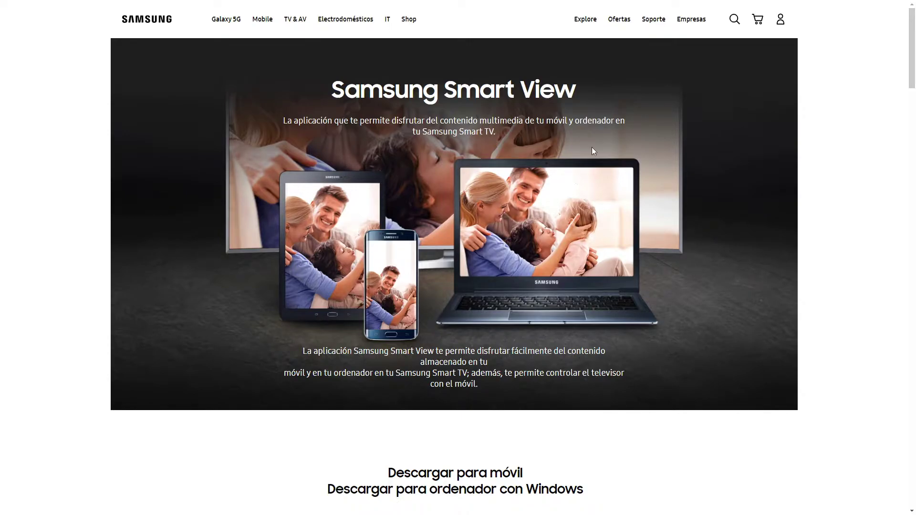
Look over the download options and feature descriptions on the Samsung Smart View web page
scroll(557, 248, "down", 5)
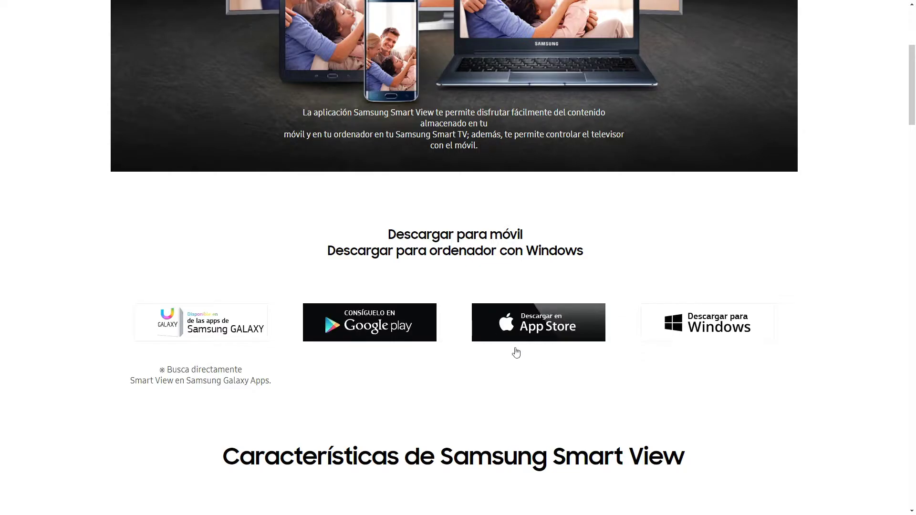
scroll(575, 375, "down", 8)
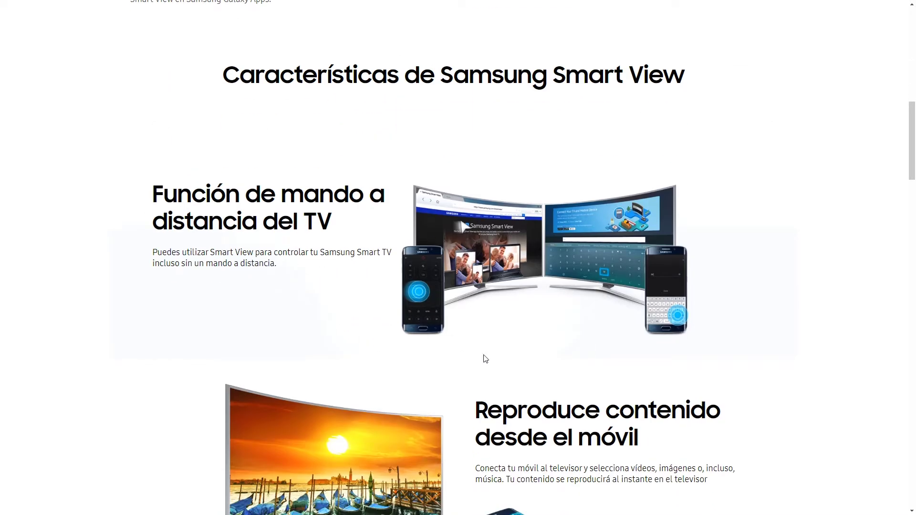
scroll(515, 355, "up", 13)
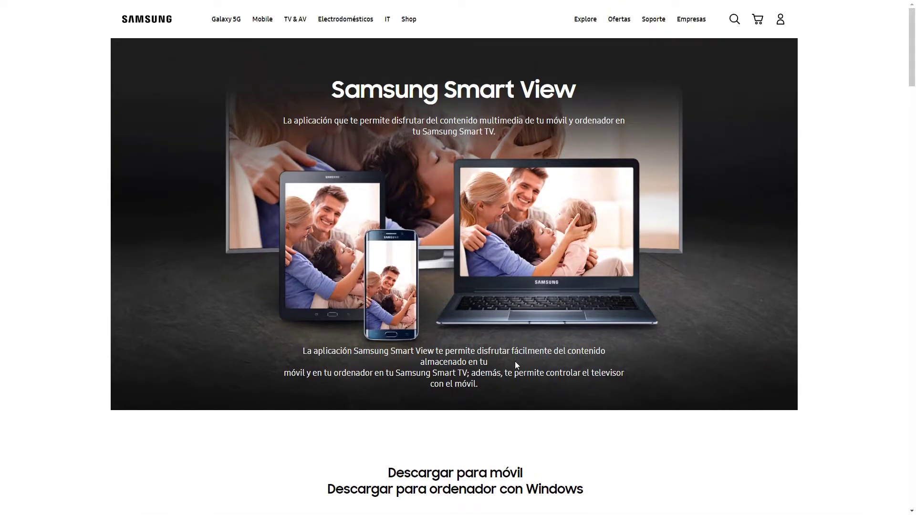
Leave the browser for the desktop, open the Descargas folder in File Explorer and run the SmartView.msi installer
key("alt+Tab")
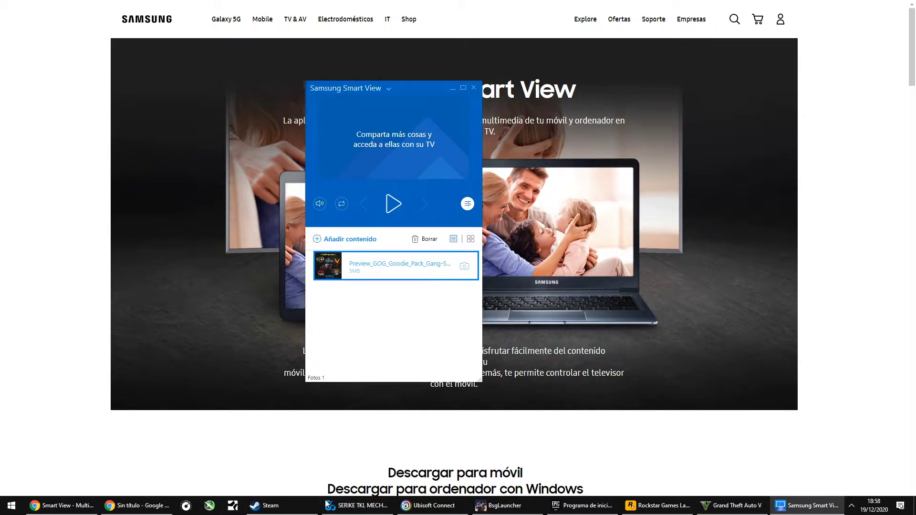
left_click(915, 506)
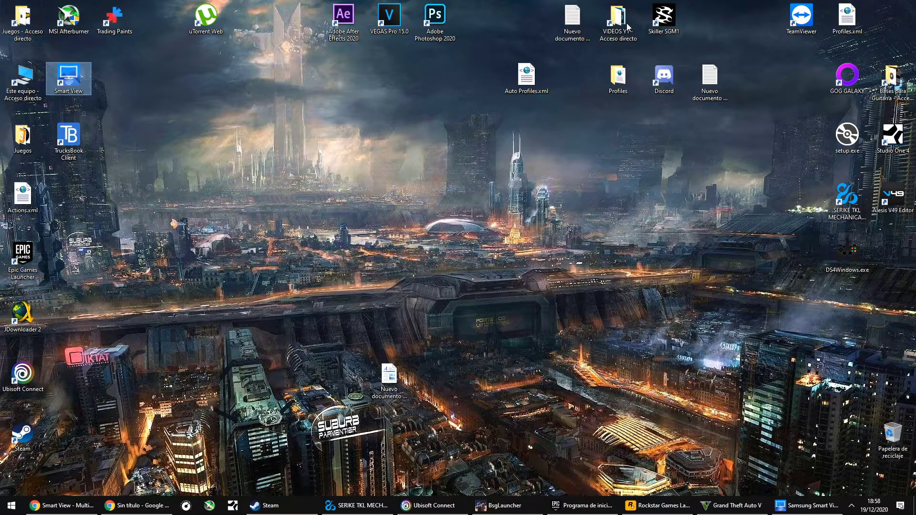
double_click(14, 23)
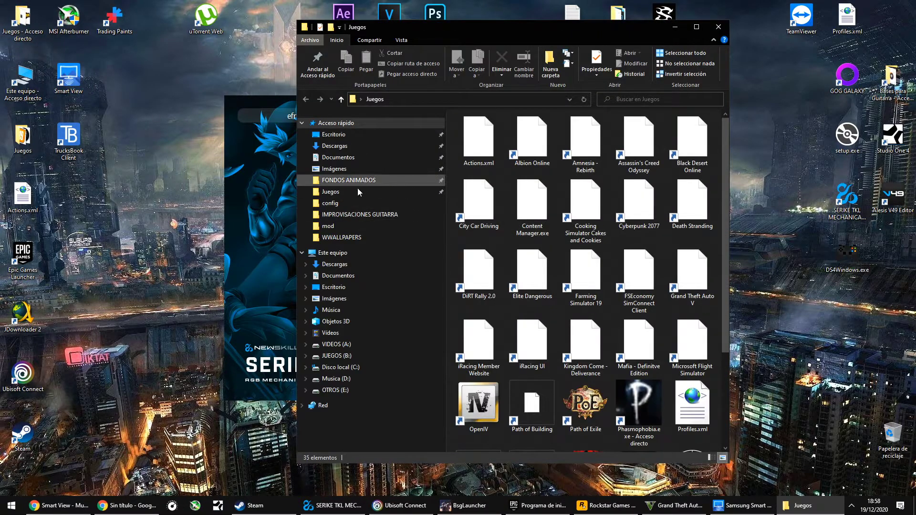
left_click(352, 264)
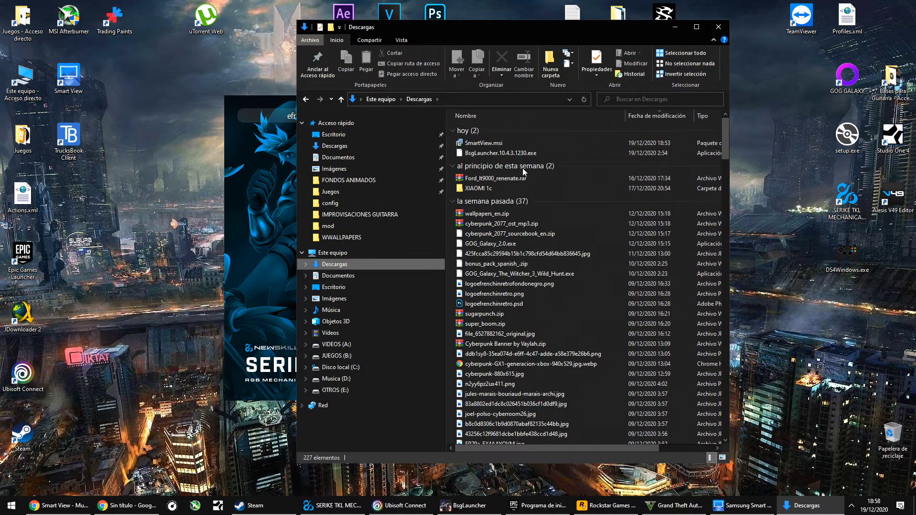
double_click(511, 148)
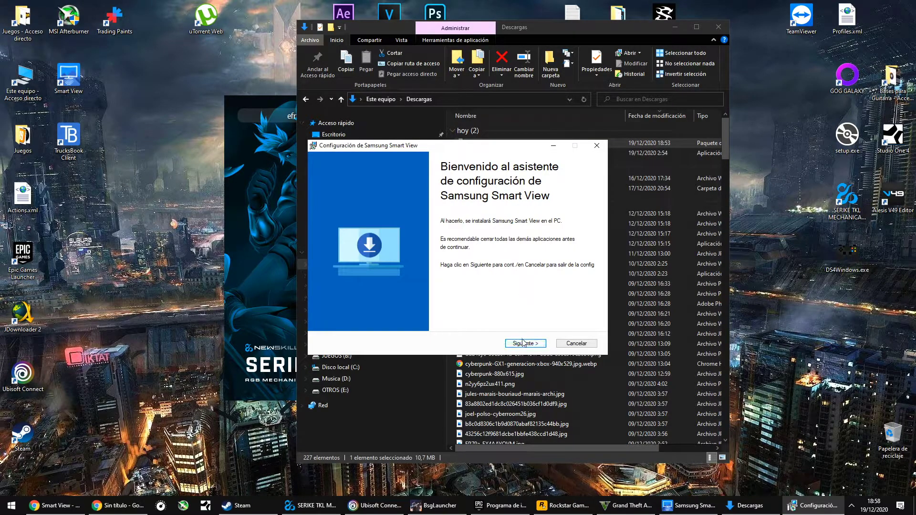
Proceed past the setup wizard's welcome page and accept the end-user licence agreement
left_click(523, 342)
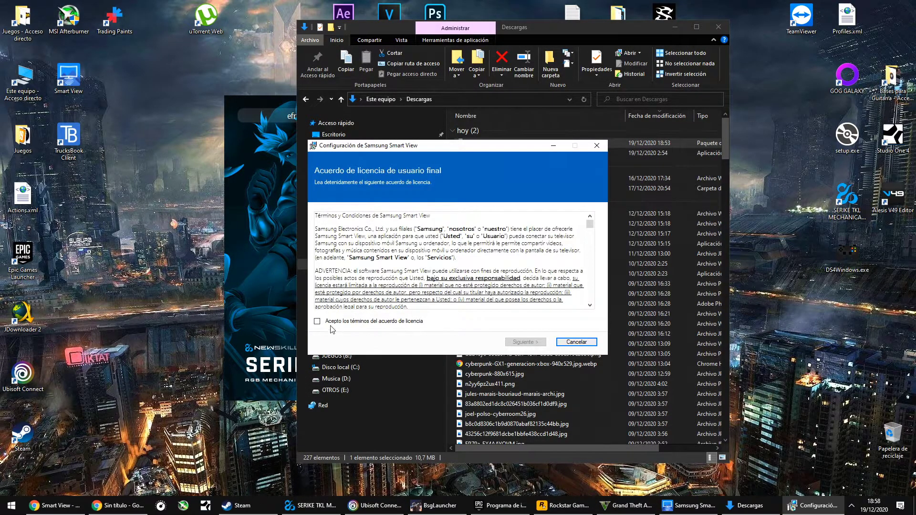
left_click(317, 322)
left_click(519, 342)
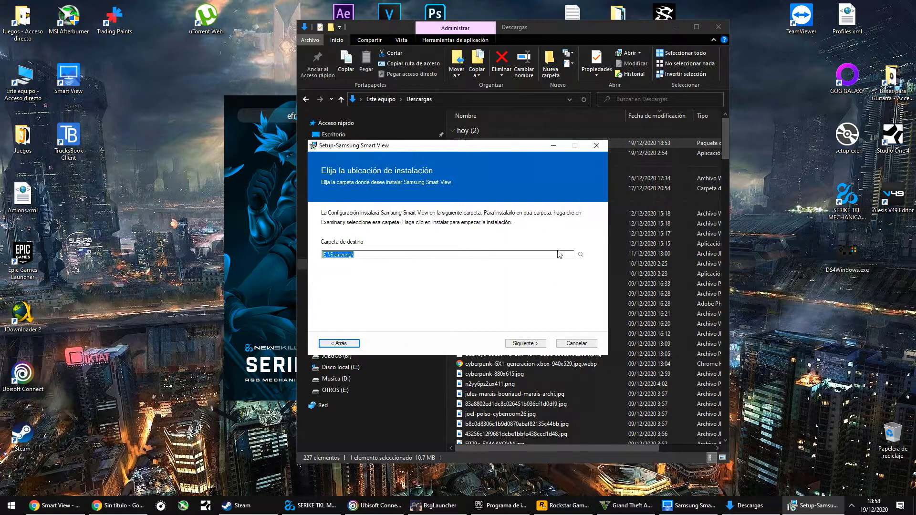
left_click(579, 256)
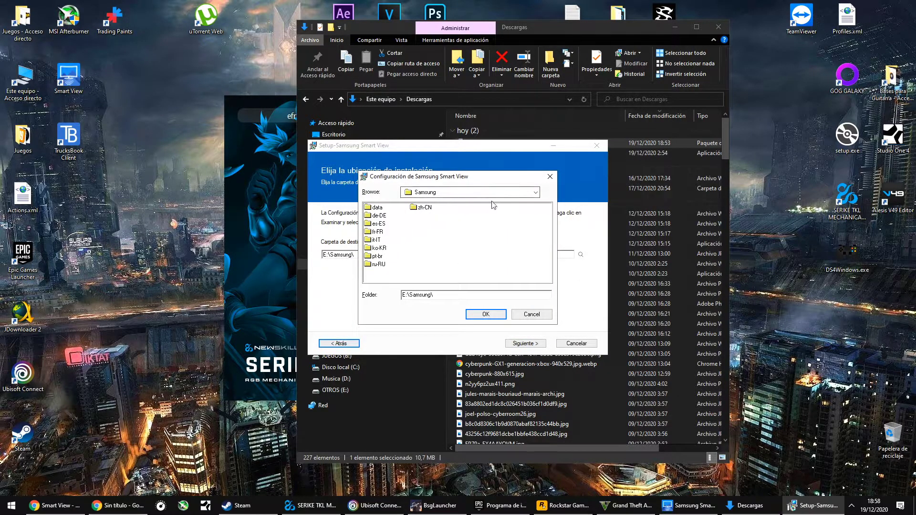
left_click(528, 193)
left_click(457, 242)
left_click(531, 315)
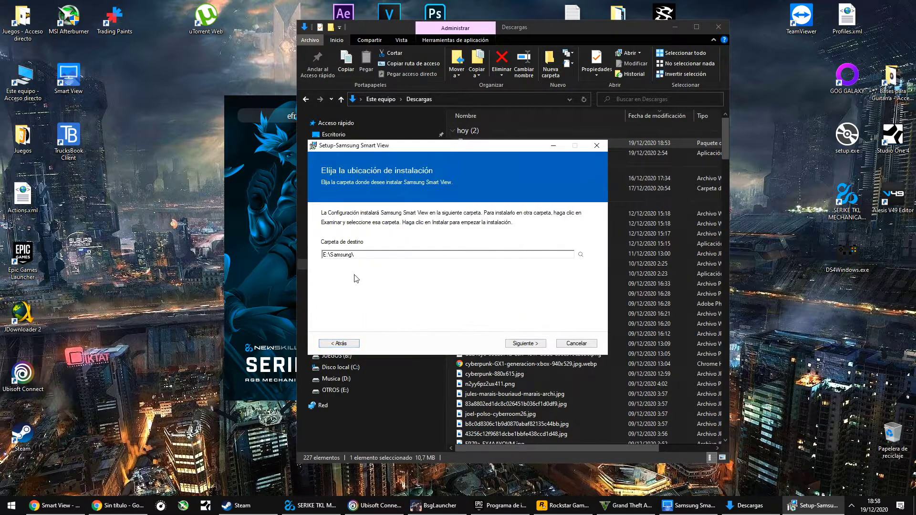
Install Samsung Smart View in E:\Samsung\ and finish the wizard with the option to start the program turned off
left_click(527, 343)
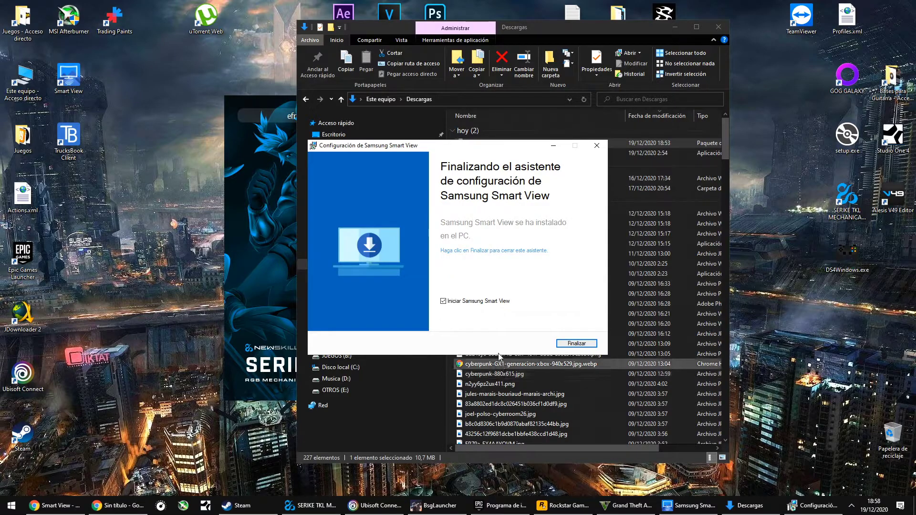
left_click(444, 301)
left_click(576, 344)
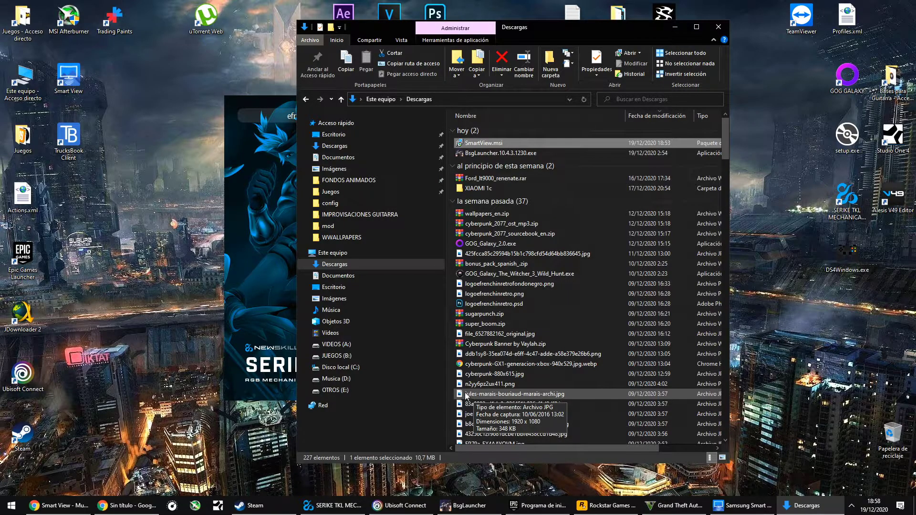
Switch to the running Samsung Smart View window and deselect the image in its content list
left_click(735, 513)
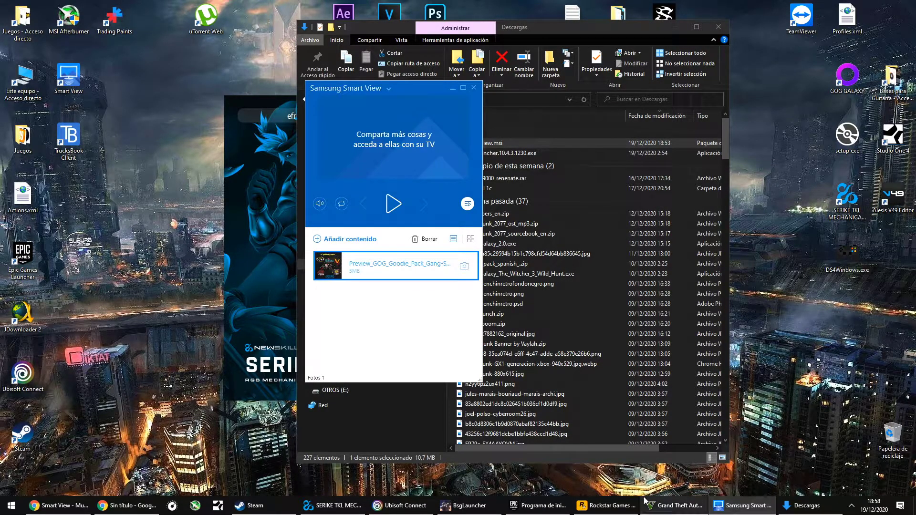
left_click(374, 316)
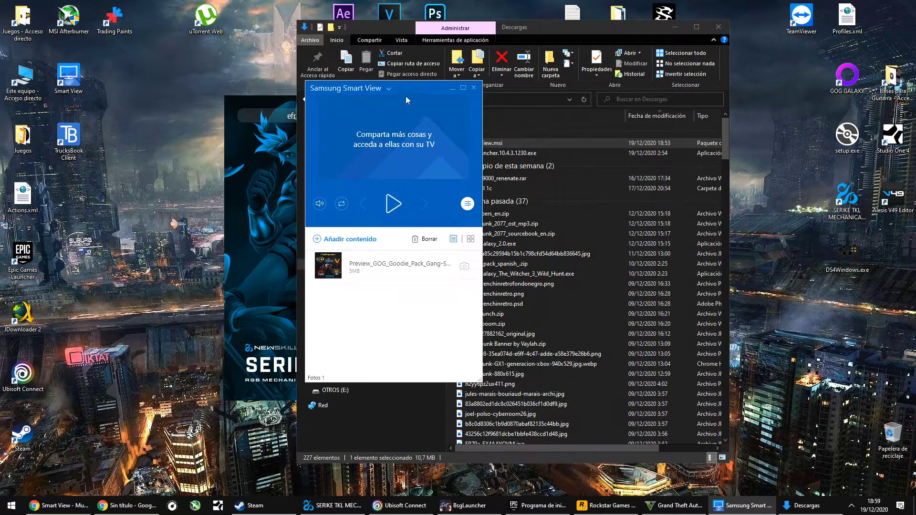
left_click(343, 240)
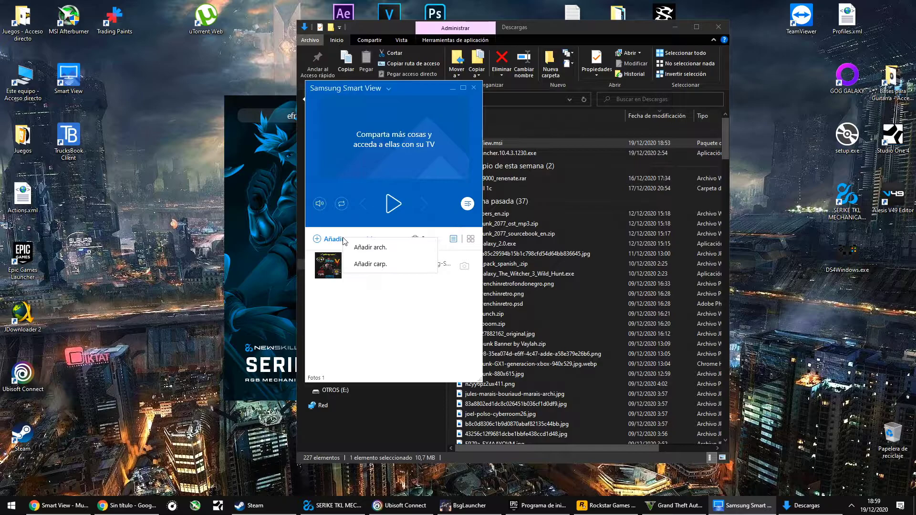
left_click(364, 266)
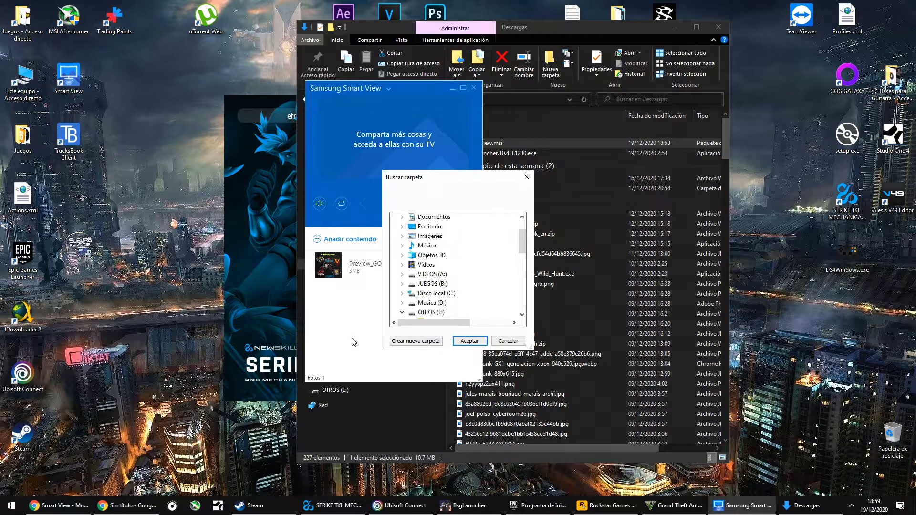
scroll(429, 293, "down", 3)
scroll(458, 294, "up", 3)
scroll(458, 298, "down", 3)
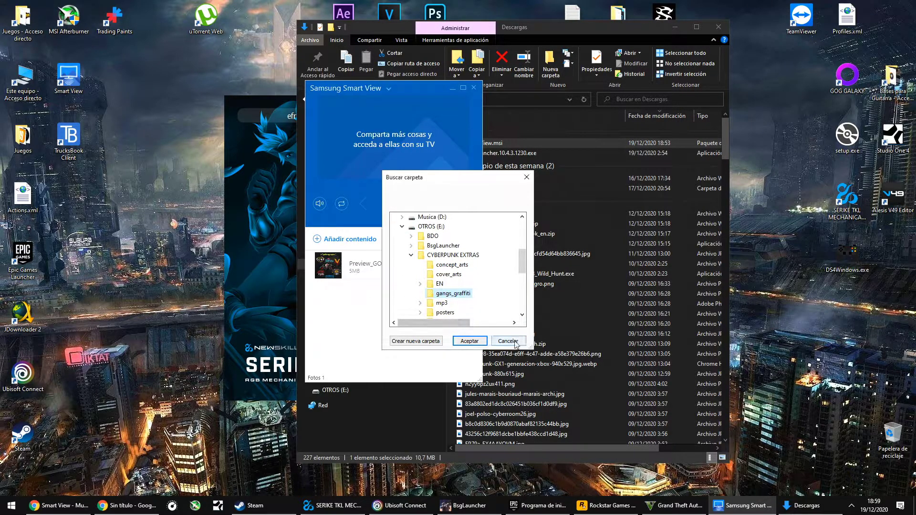
key("Return")
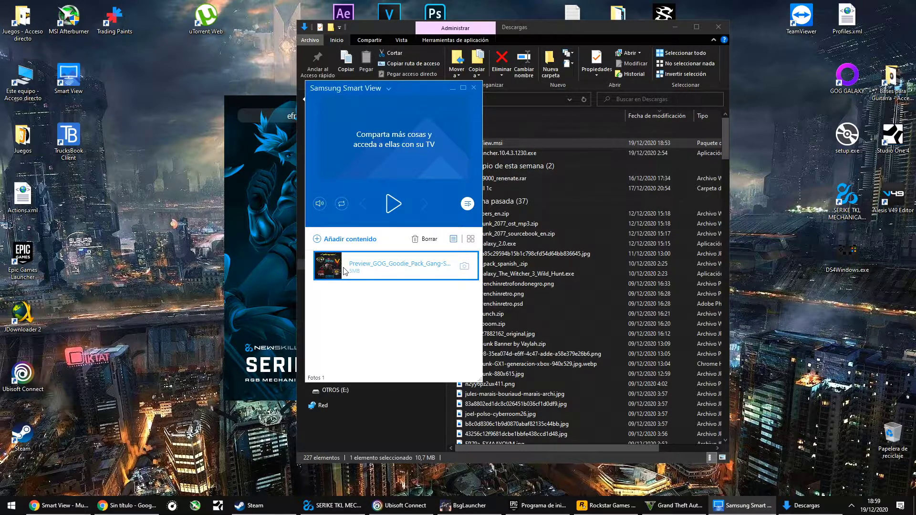
Look through the Documentos, Juegos and Descargas folders for media files that can be added, leaving the list as it is
left_click(385, 268)
left_click(343, 239)
left_click(370, 250)
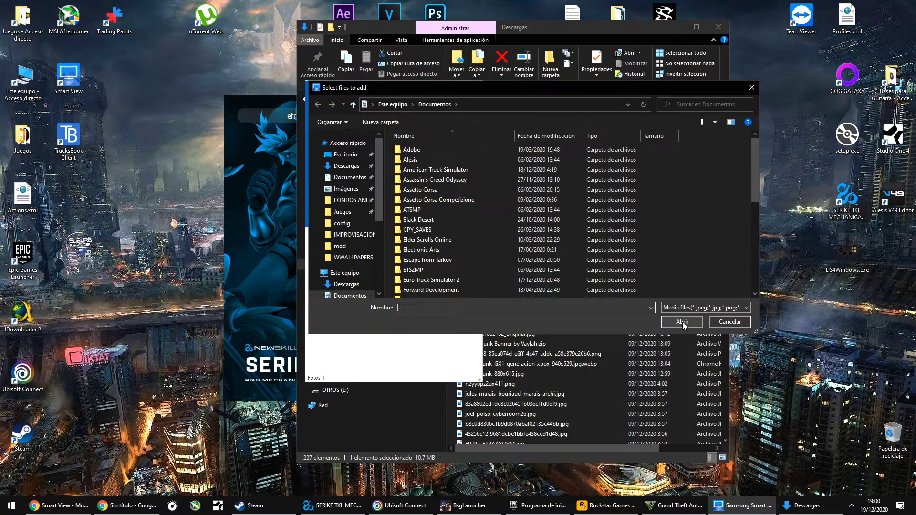
scroll(515, 267, "down", 6)
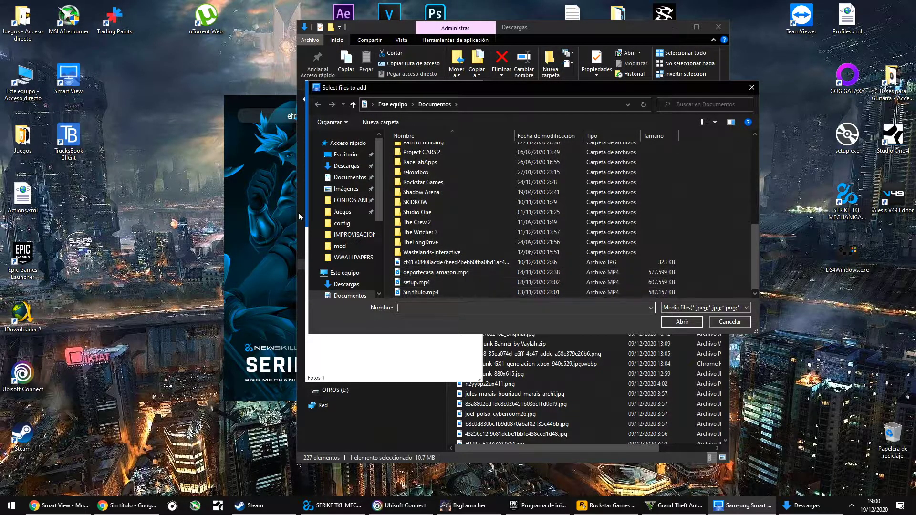
left_click(347, 212)
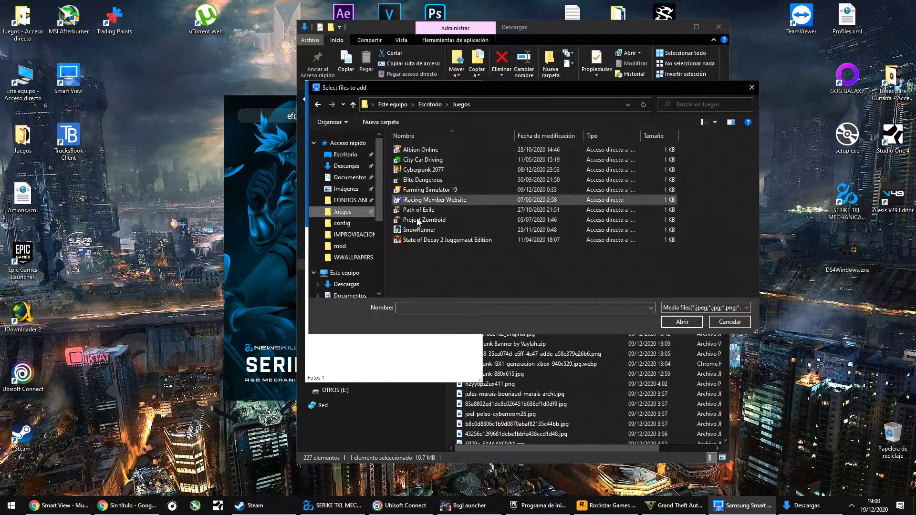
scroll(353, 250, "down", 2)
left_click(347, 231)
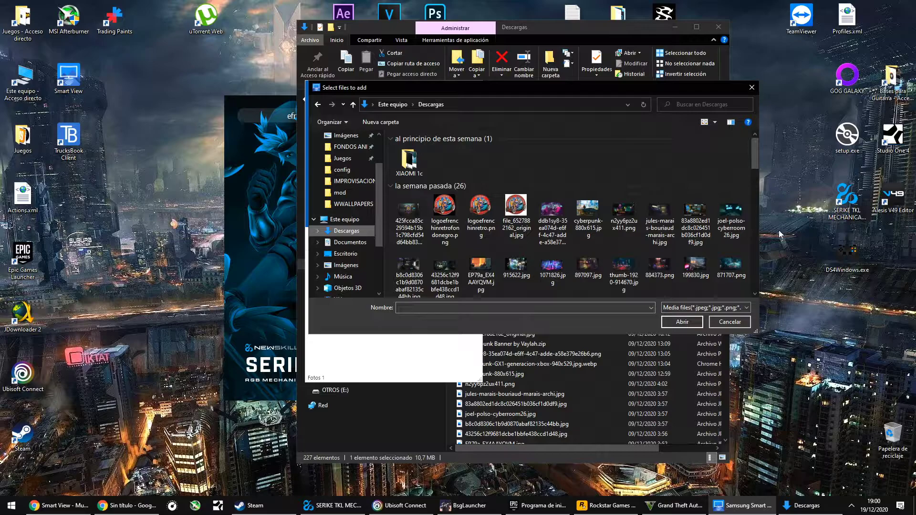
left_click(734, 326)
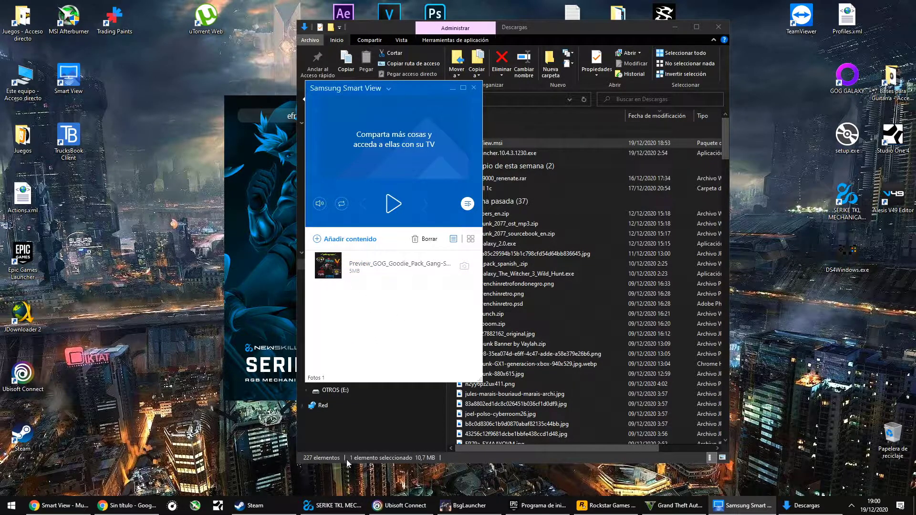
Make the Smart View window taller and add the CYBERPUNK EXTRAS folder from drive OTROS (E:) to the content list
left_click_drag(383, 383, 400, 495)
left_click(324, 241)
left_click(376, 262)
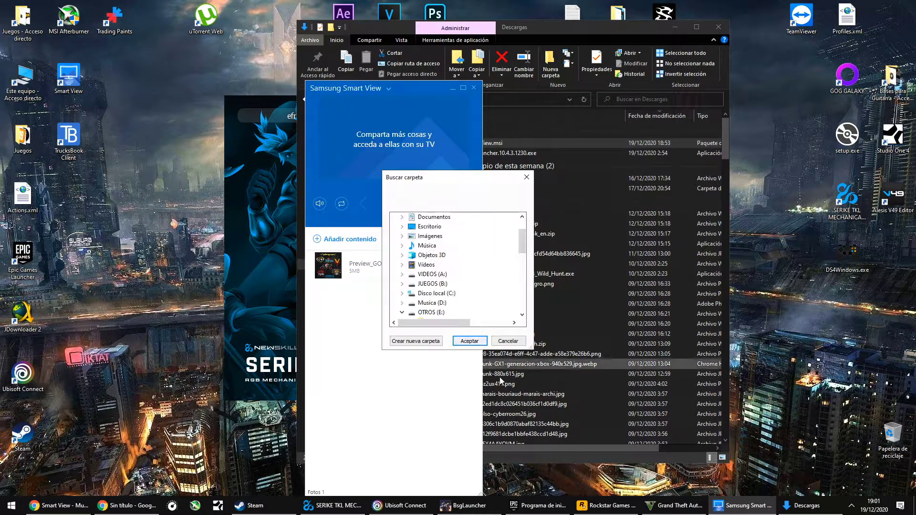
left_click(451, 255)
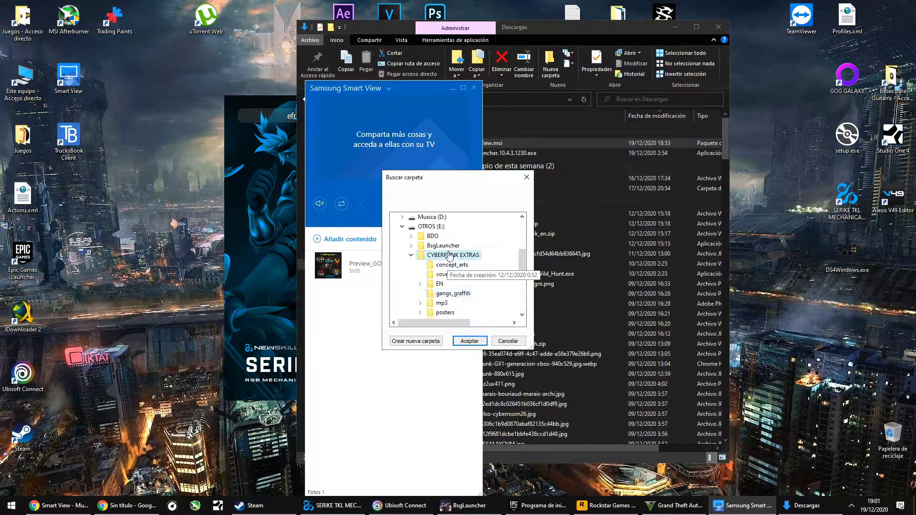
left_click(468, 340)
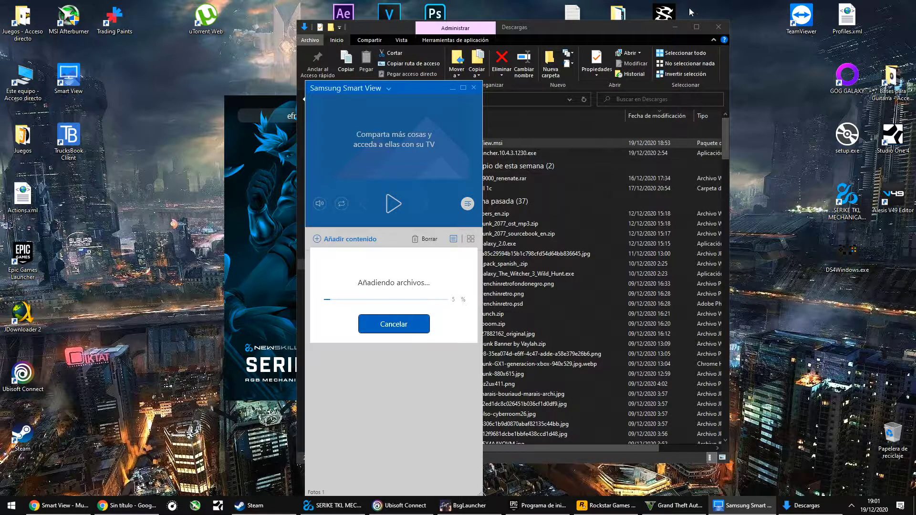
Clear the File Explorer and keyboard software windows off the desktop and maximize the Samsung Smart View window
left_click(677, 27)
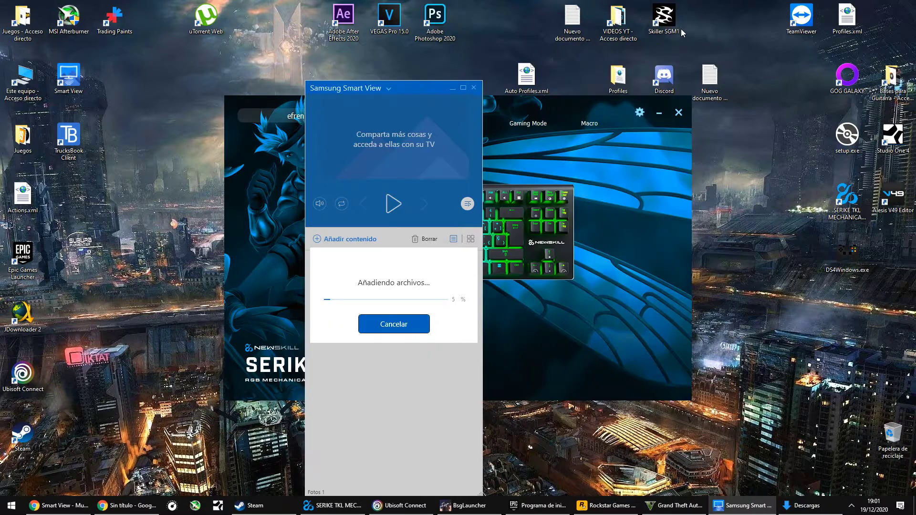
left_click(678, 113)
double_click(394, 88)
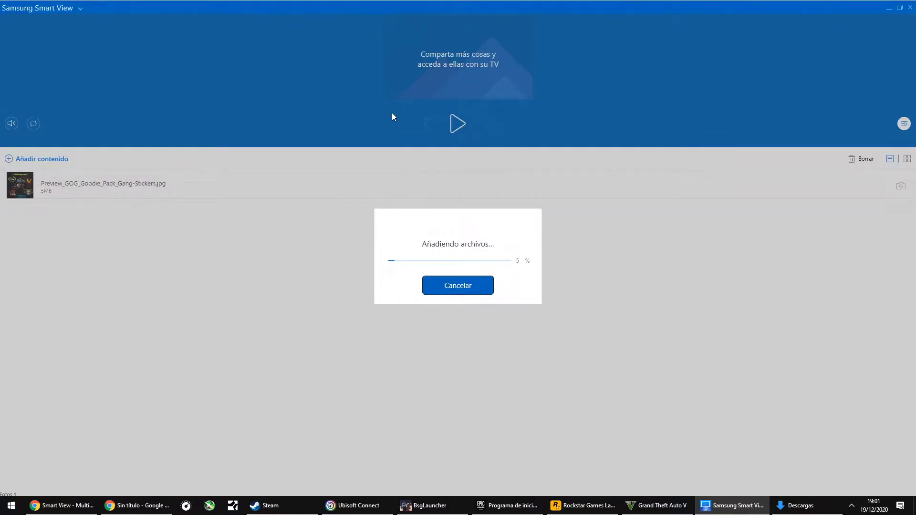